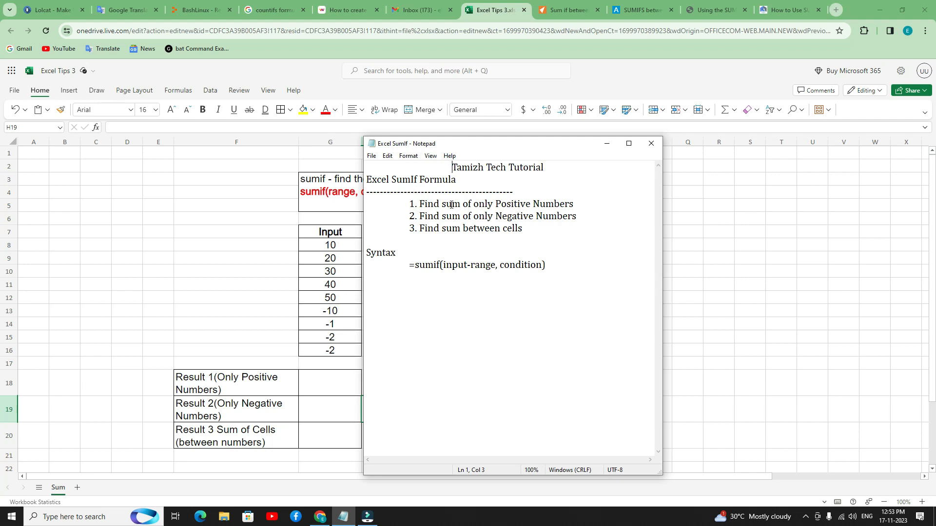
Review the three SUMIF tasks and the syntax in the Notepad notes, and look over the worksheet's input numbers.
left_click_drag(442, 202, 577, 201)
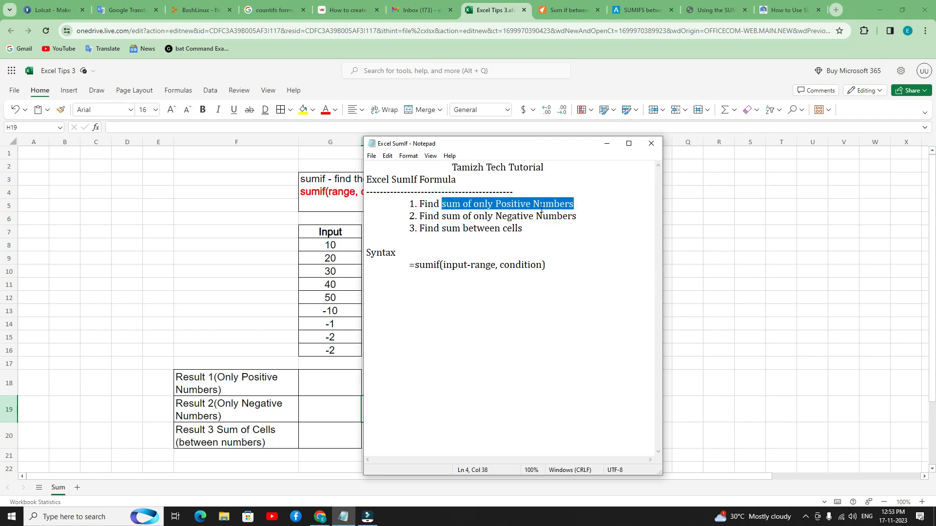
left_click(503, 216)
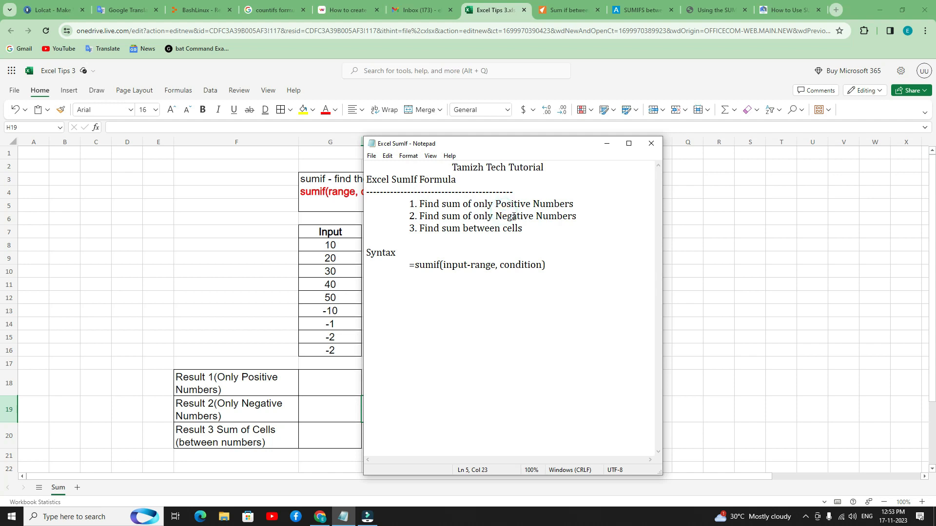
left_click_drag(444, 218, 568, 216)
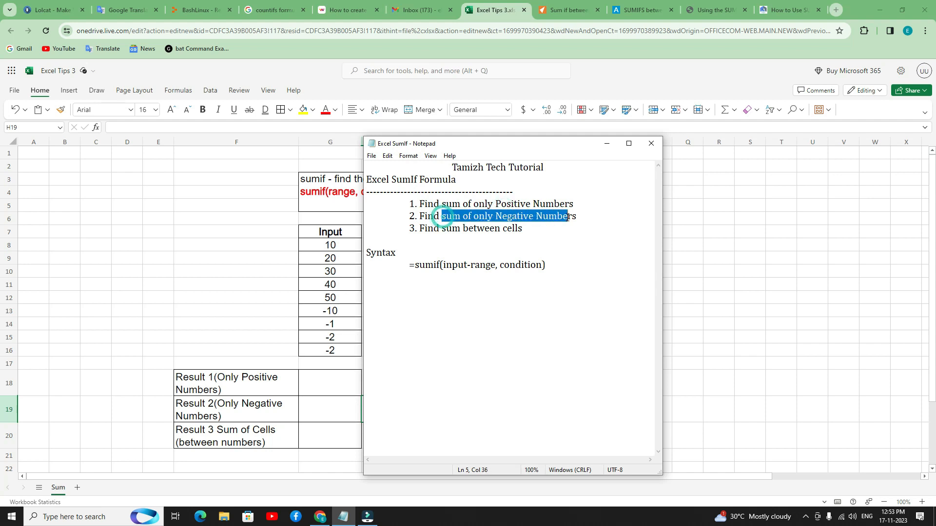
left_click(507, 229)
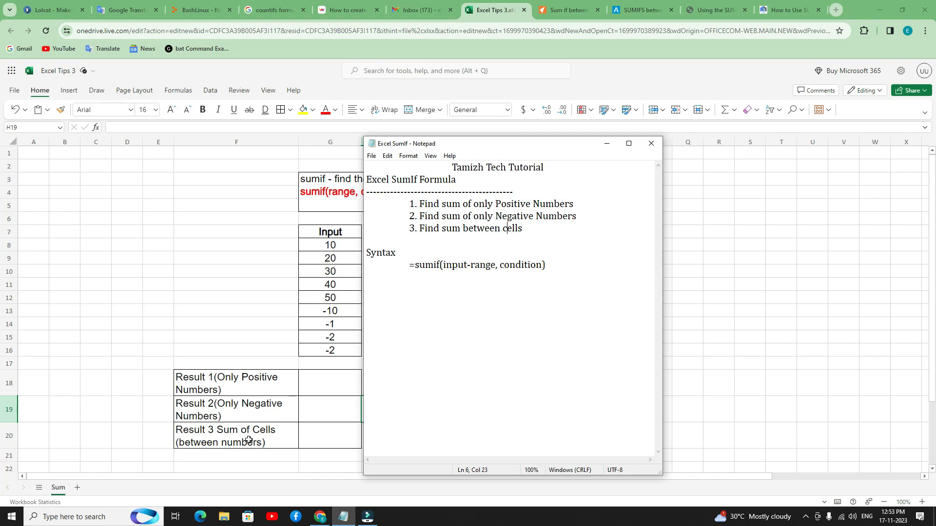
left_click(607, 143)
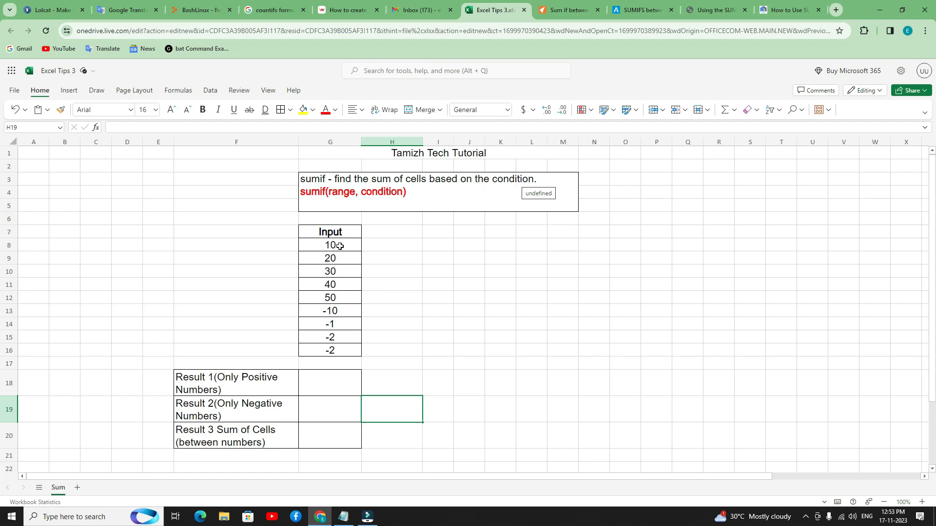
left_click(343, 517)
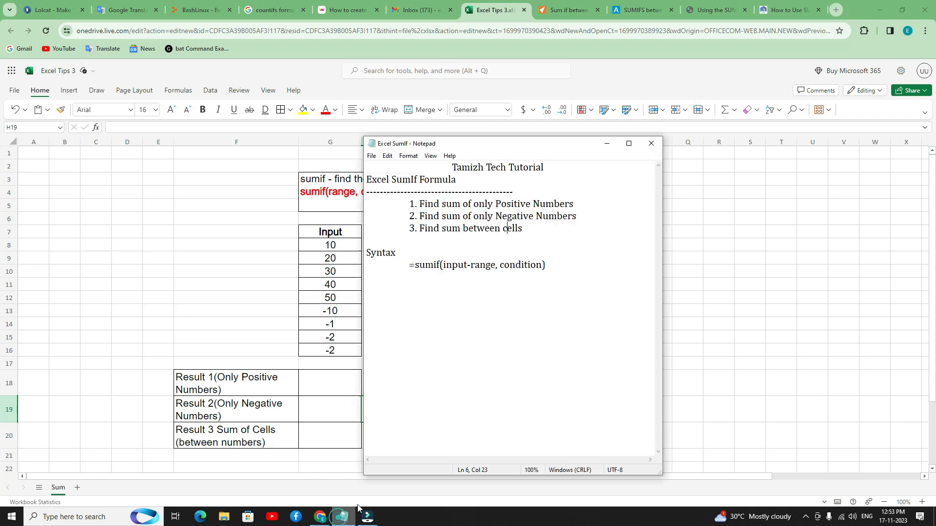
left_click(595, 162)
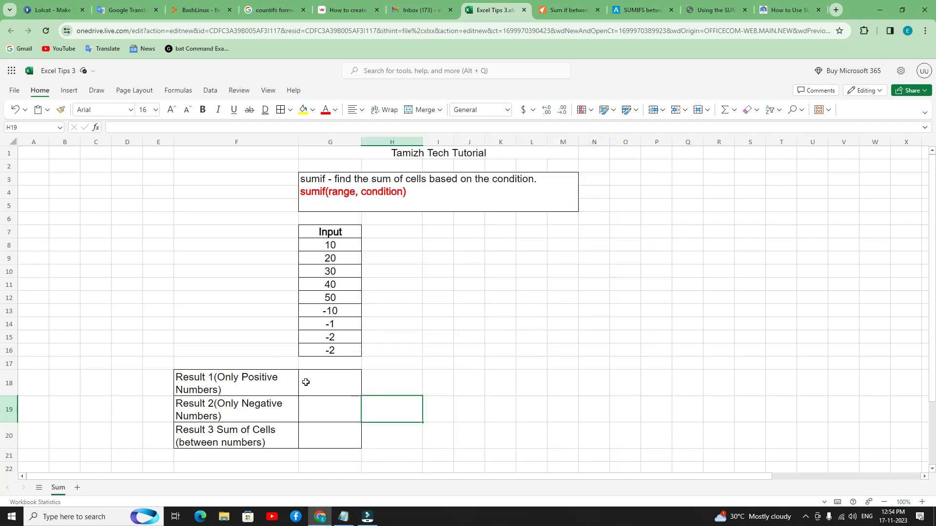
left_click_drag(324, 245, 317, 349)
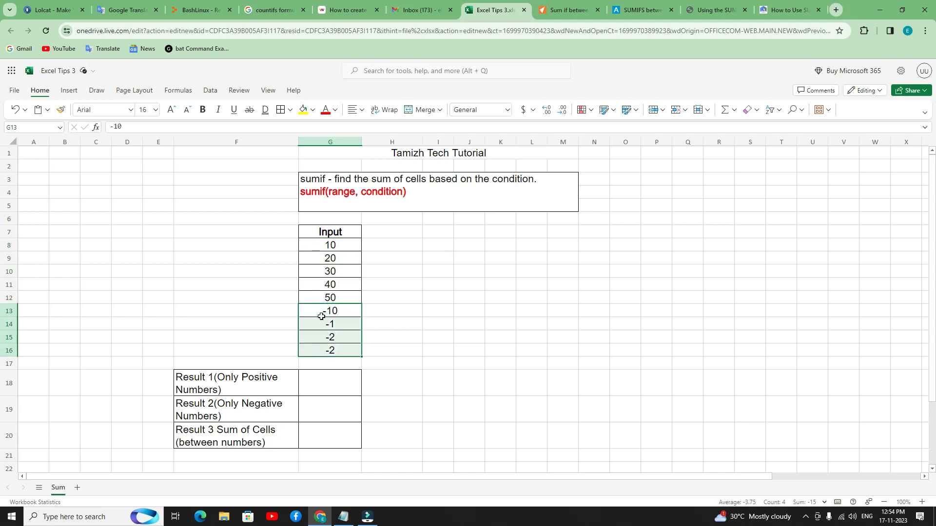
Sum only the positive input numbers in G18 with the formula =sumif(G8:G16,">0").
left_click(338, 382)
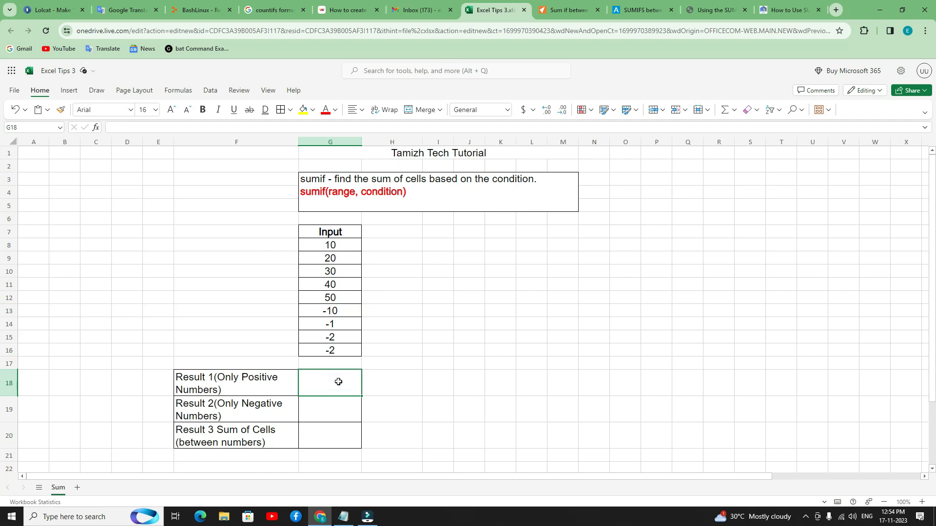
type("=")
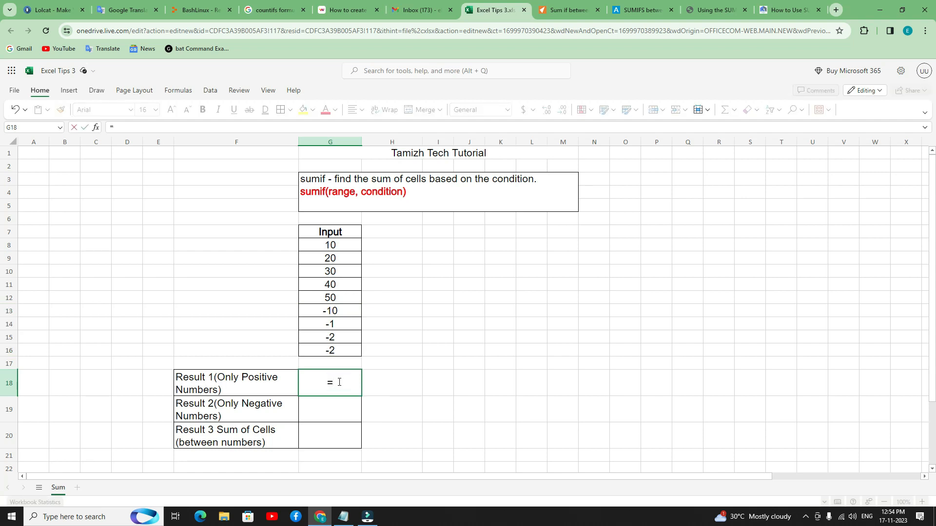
type("sumif")
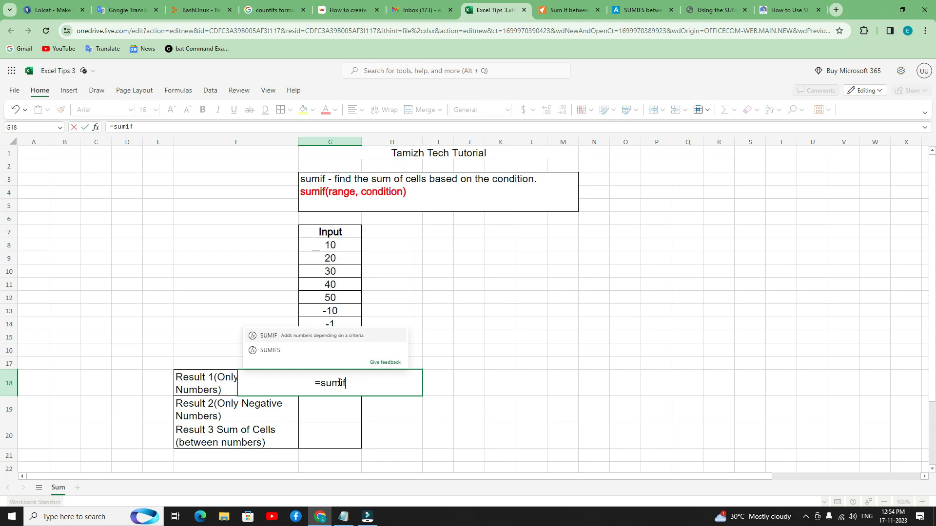
type("(")
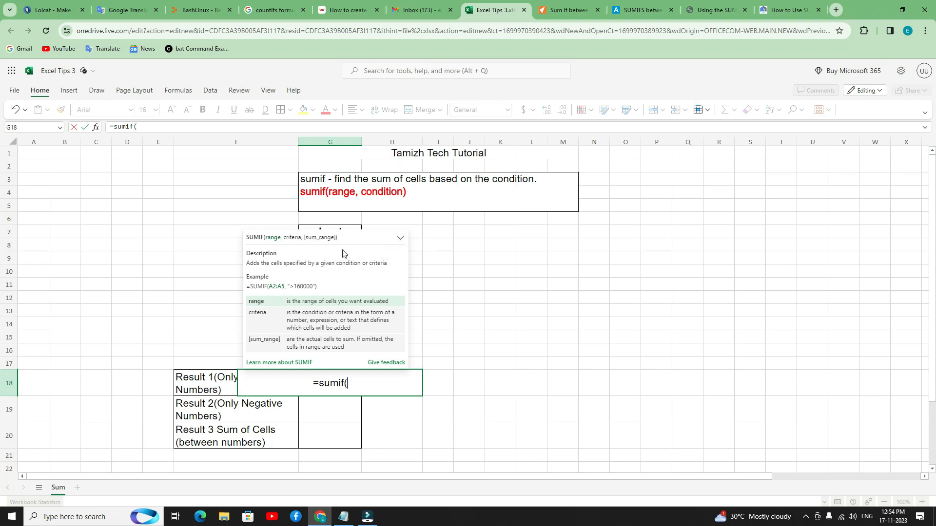
left_click(400, 241)
left_click_drag(309, 245, 315, 351)
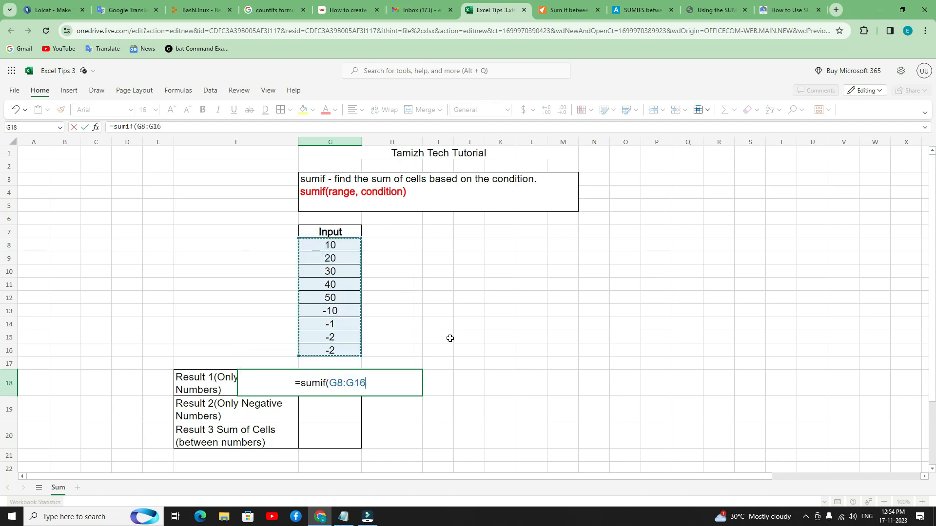
type(",\"")
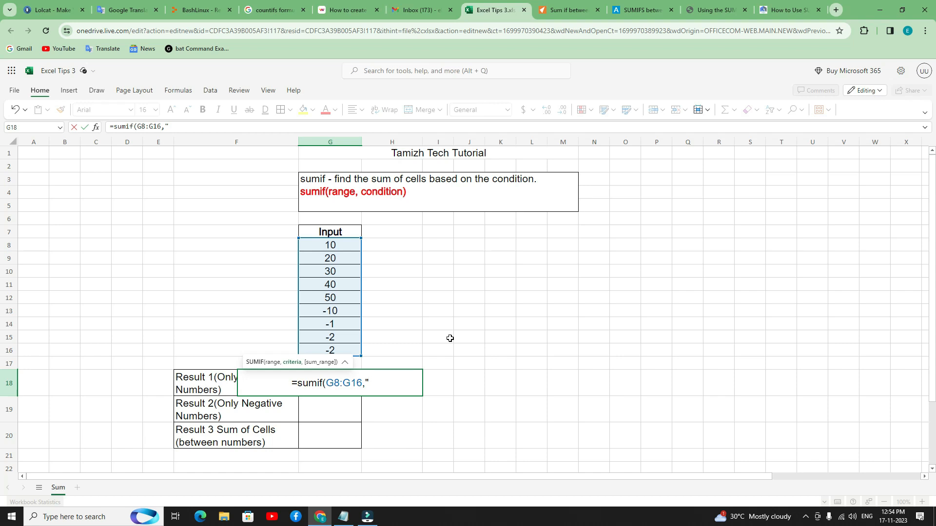
type(">")
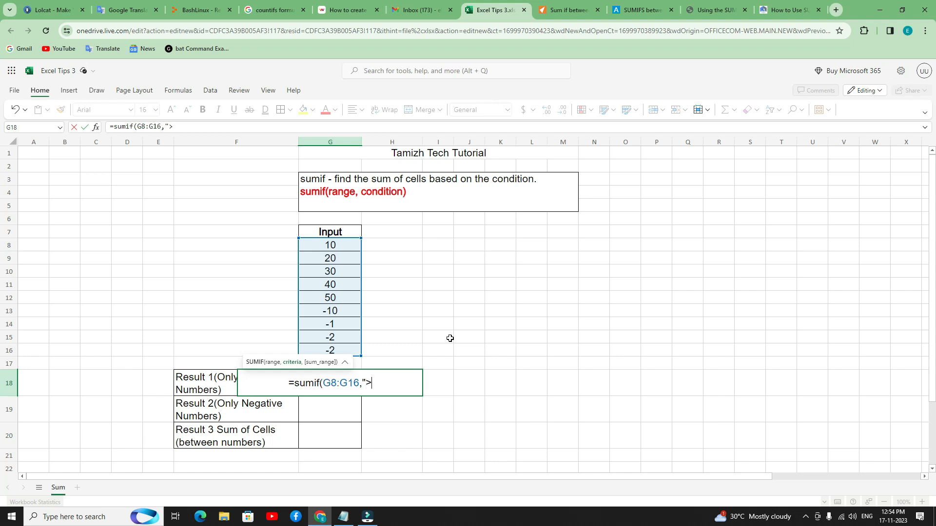
type("0\"")
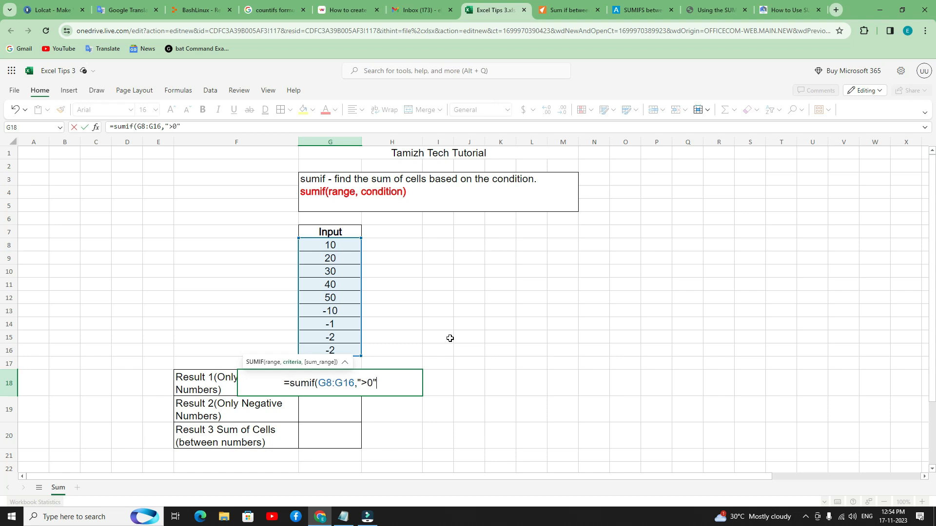
type(")")
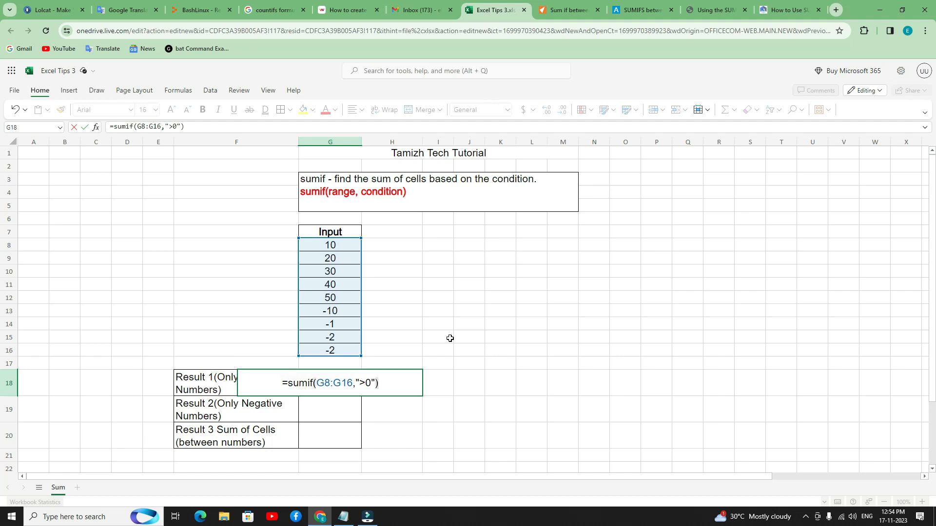
key("Return")
Check the Result 1 formula cell against the positive input numbers in G8 to G12.
left_click(327, 383)
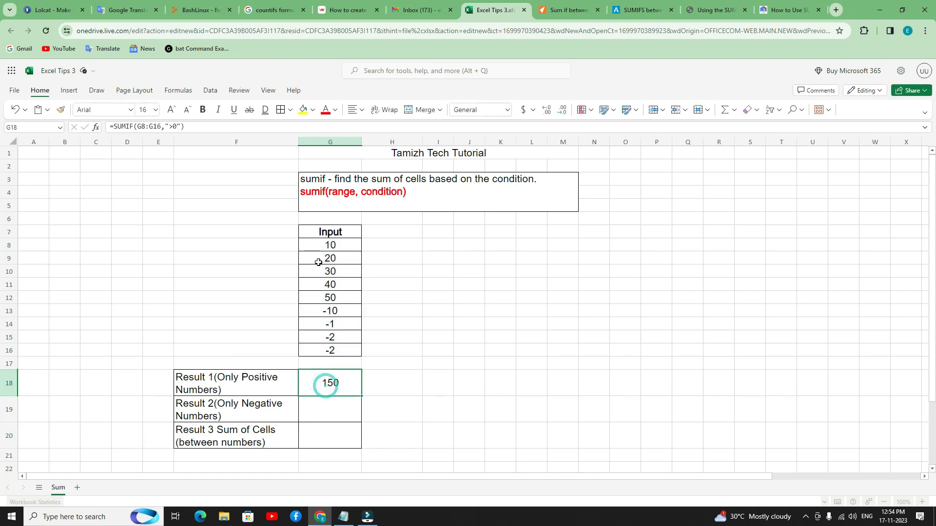
left_click_drag(309, 244, 321, 296)
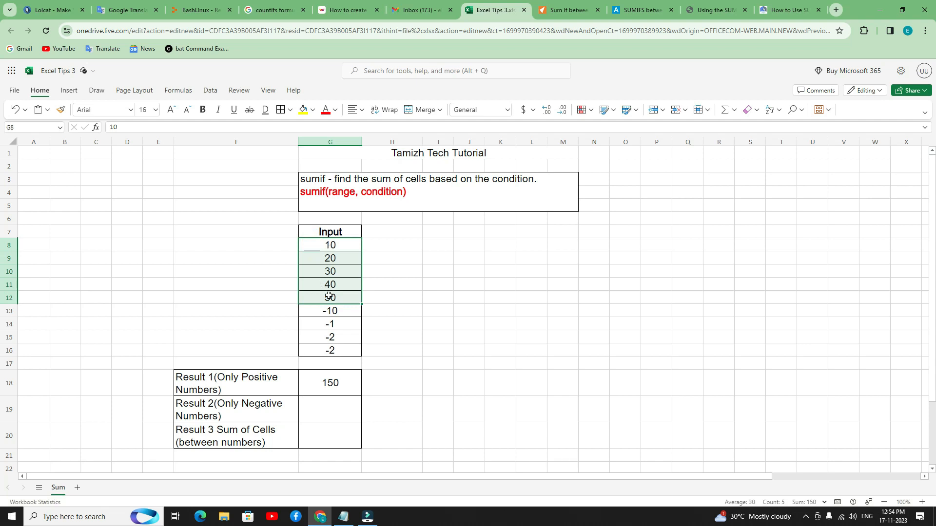
left_click(327, 247)
left_click(326, 260)
left_click(325, 272)
left_click(325, 286)
left_click(324, 298)
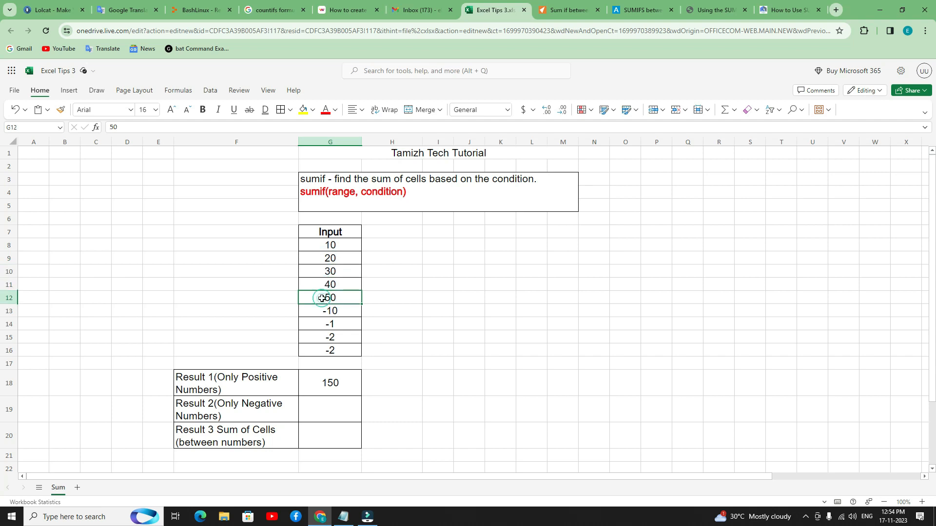
Total all the input numbers in H18 with =sum(G8:G16) for comparison with the conditional sum.
left_click(385, 382)
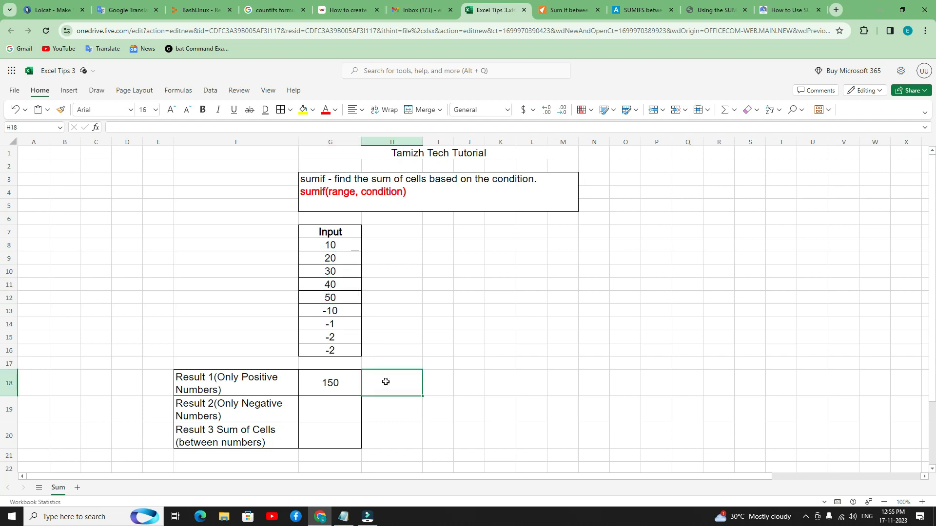
type("=sum(")
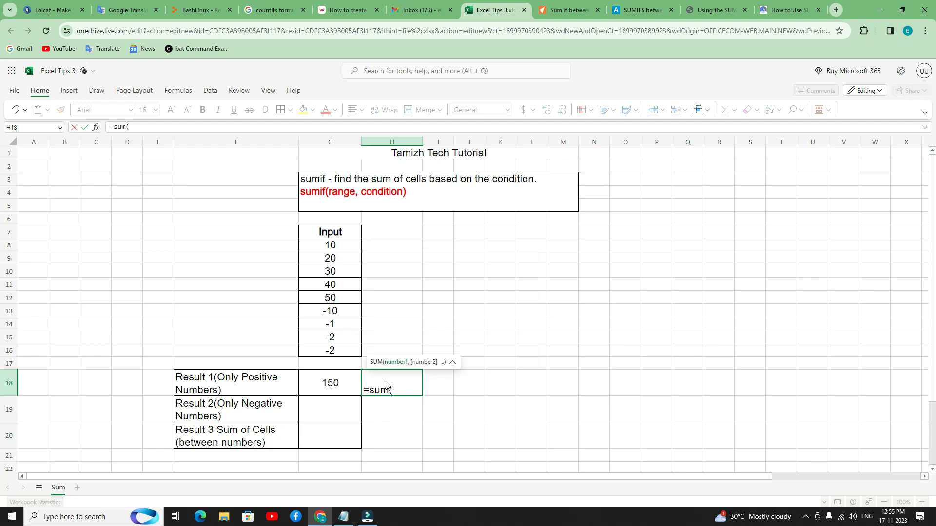
left_click_drag(324, 246, 331, 349)
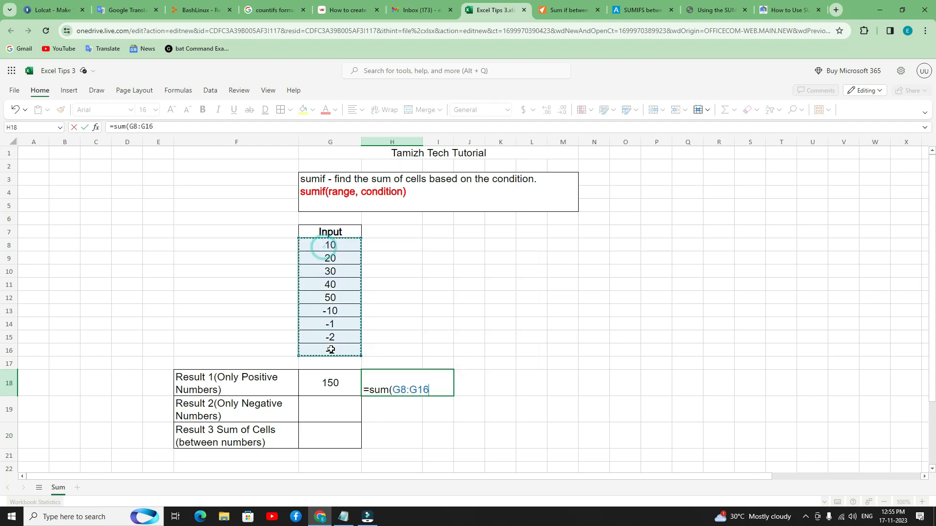
type(")")
key("Return")
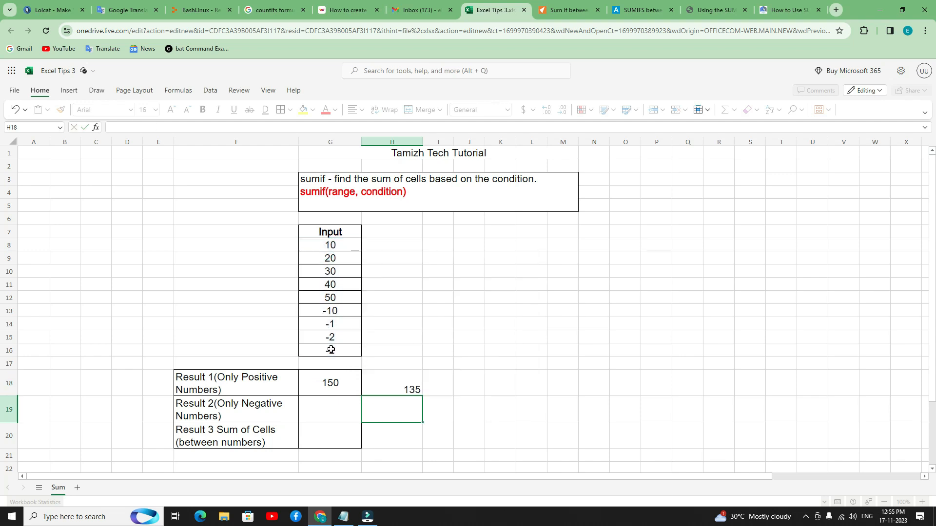
Clear the comparison total from H18 and go back to the Result 1 cell.
left_click(392, 386)
left_click(393, 386)
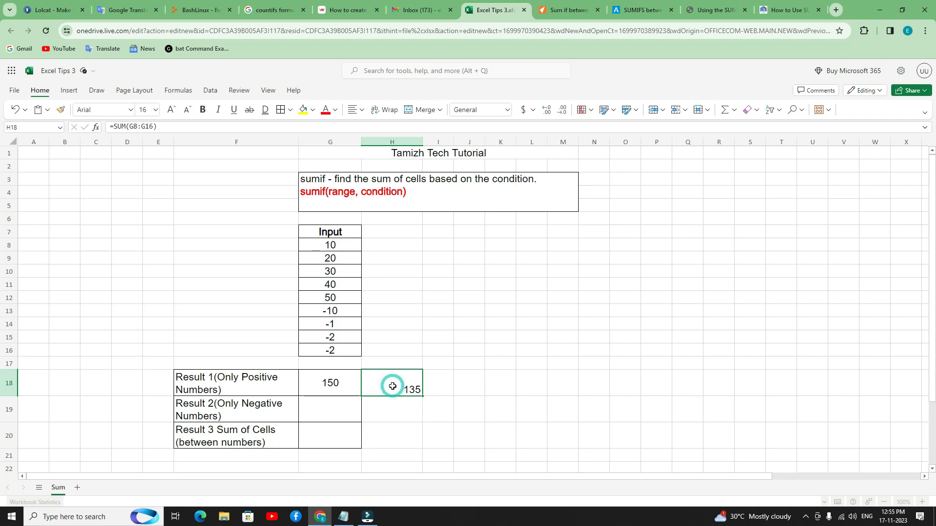
key("Delete")
left_click(395, 412)
left_click(334, 386)
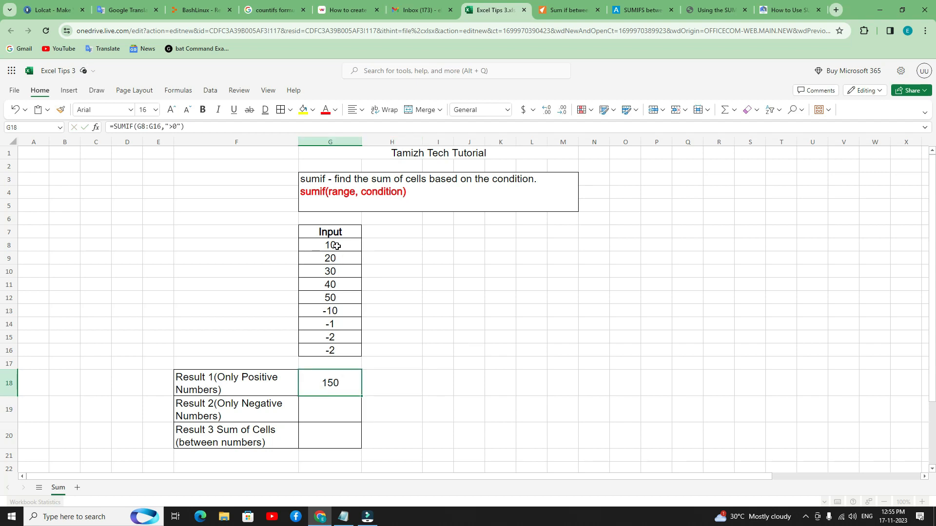
Sum only the negative input numbers in G19 with =sumif(G8:G16,"<0") and check it against G13 to G16.
left_click(227, 415)
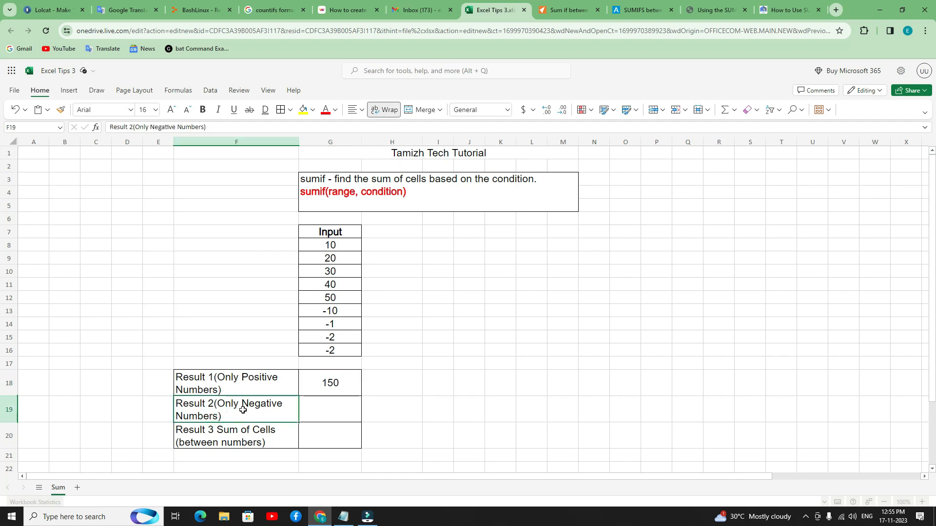
left_click(314, 409)
type("=")
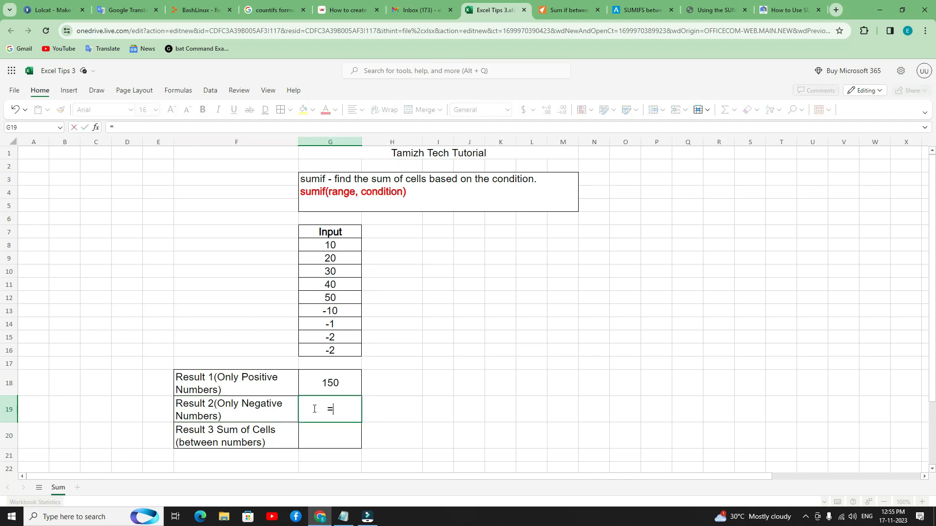
type("sumif")
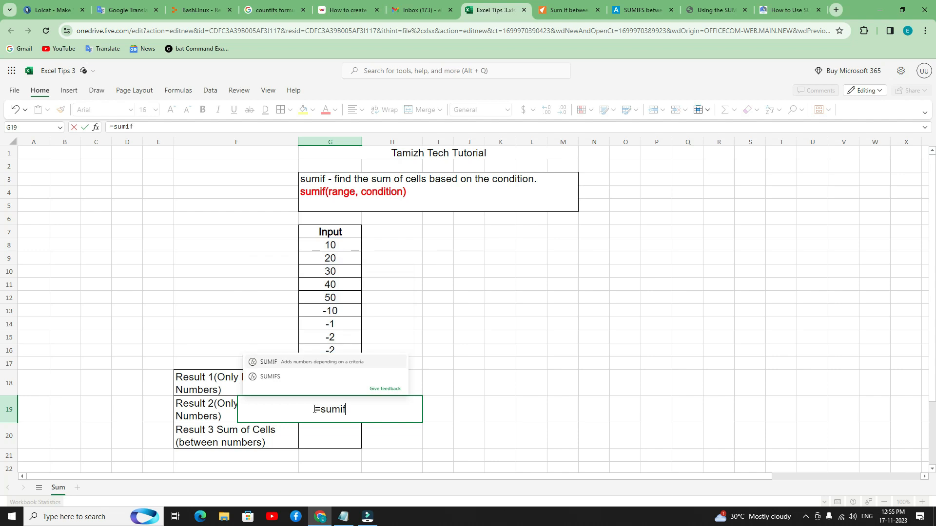
type("(")
left_click_drag(315, 247, 322, 344)
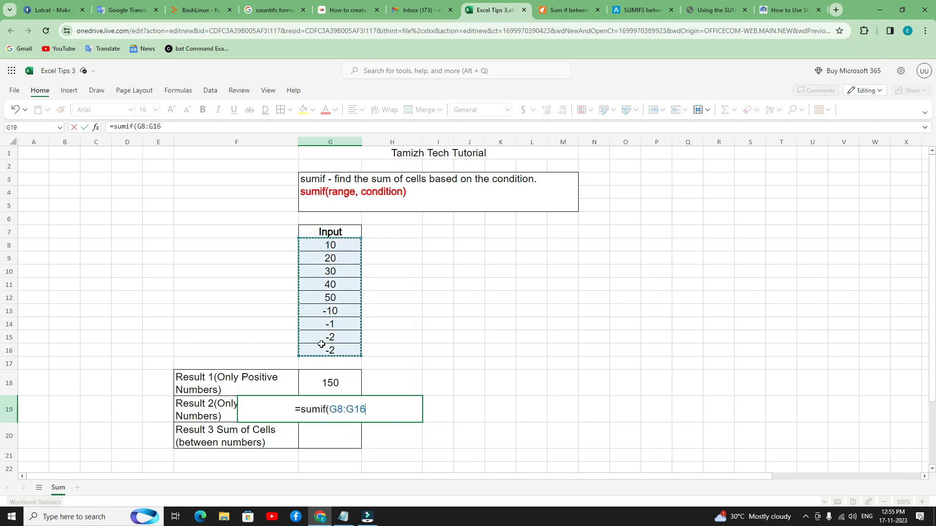
type(",\"")
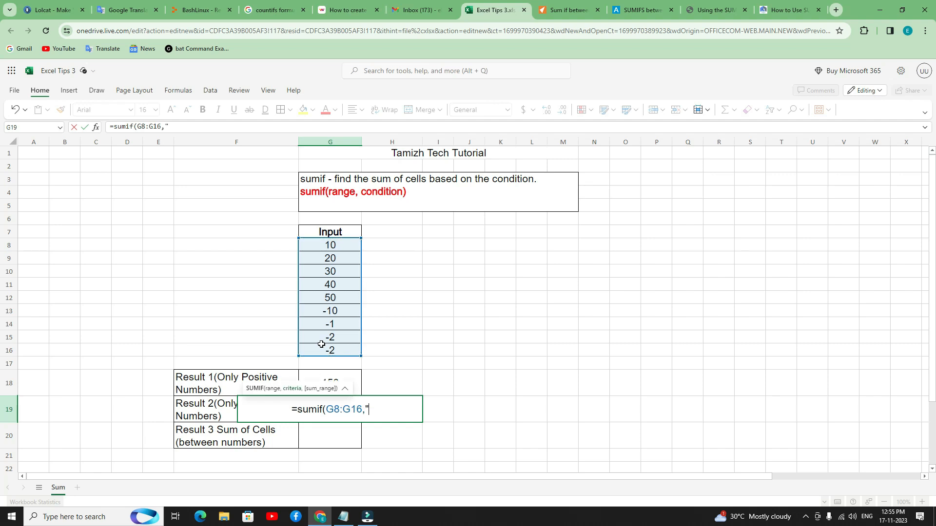
type("<0\")")
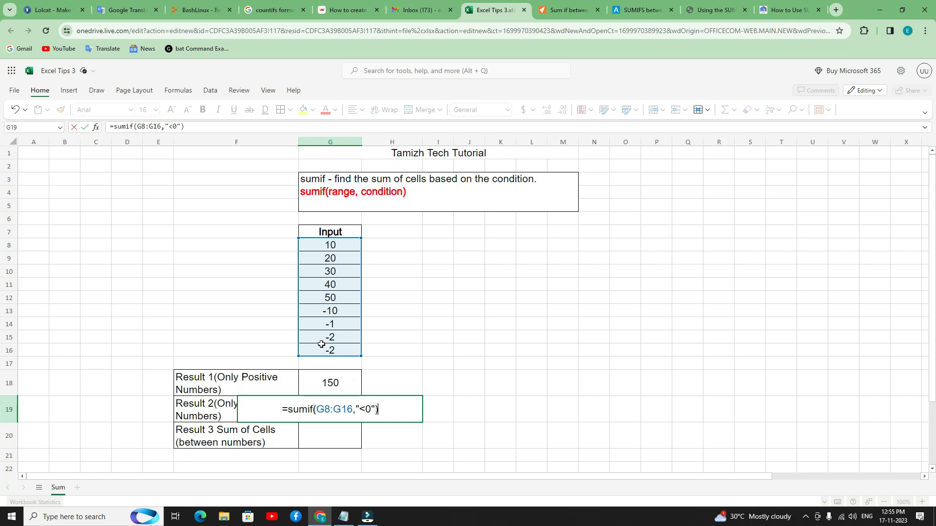
key("Return")
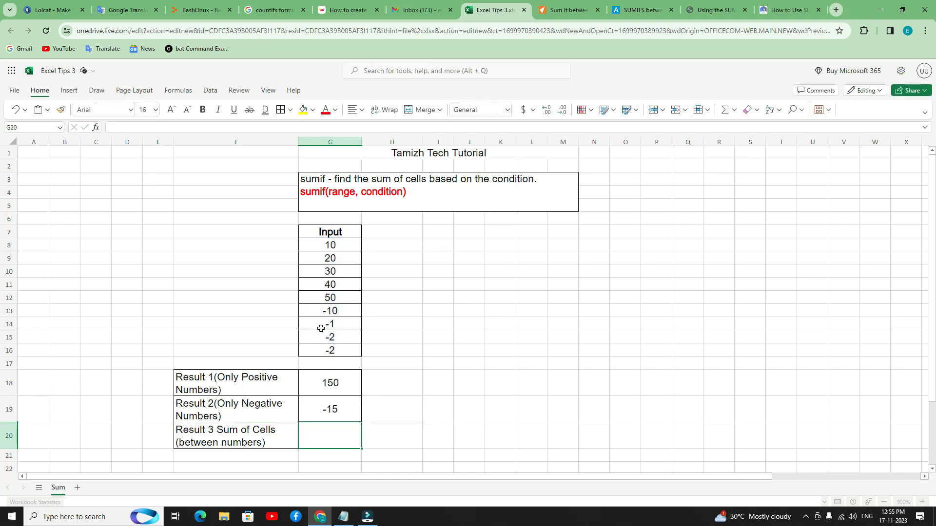
left_click_drag(318, 311, 320, 350)
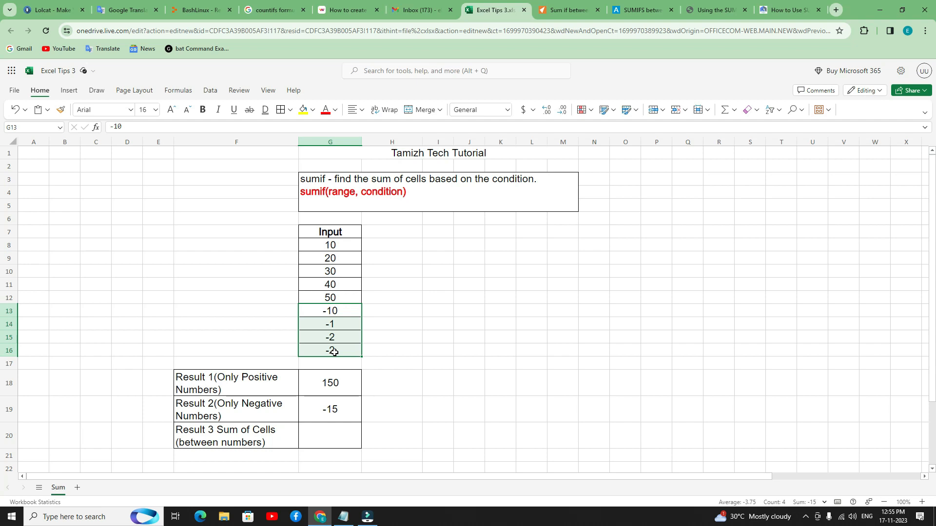
left_click(322, 409)
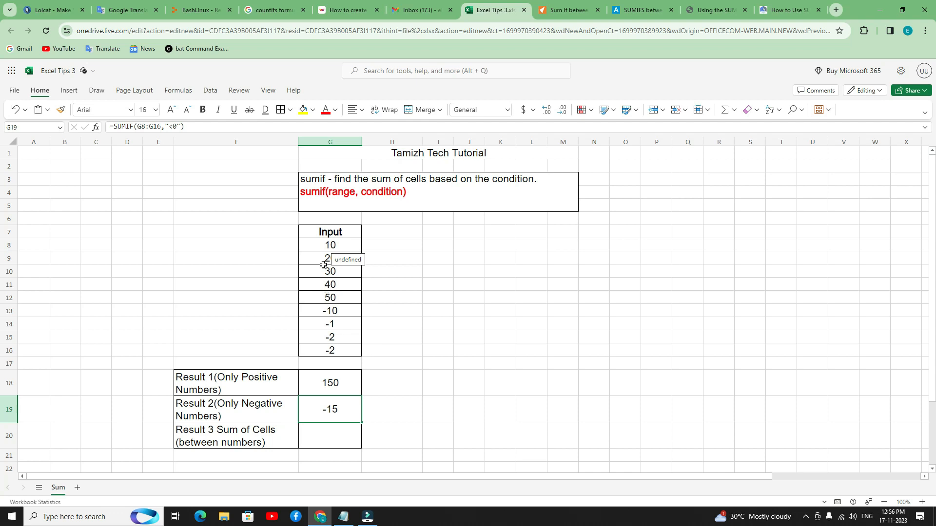
Start the Result 3 formula in G20 with =sumif(G8:G16,">40") to sum the inputs above 40.
left_click(326, 436)
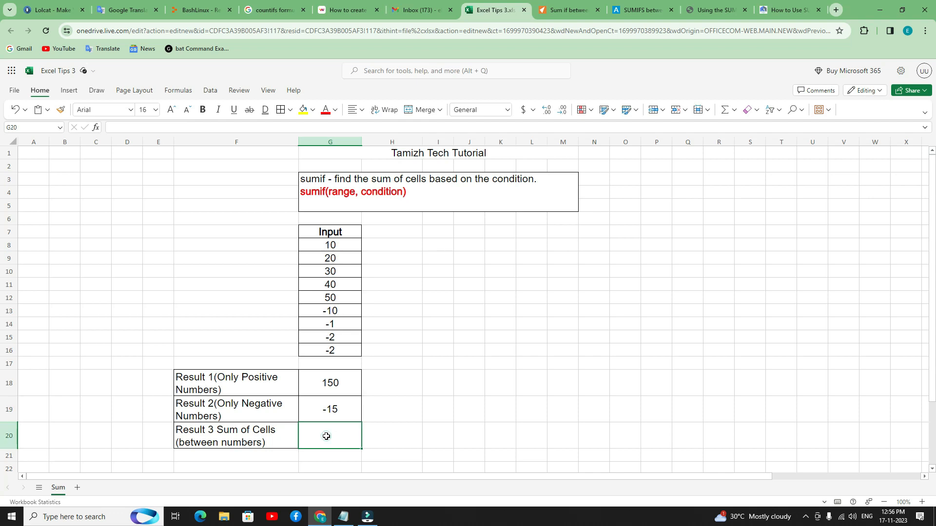
type("=su")
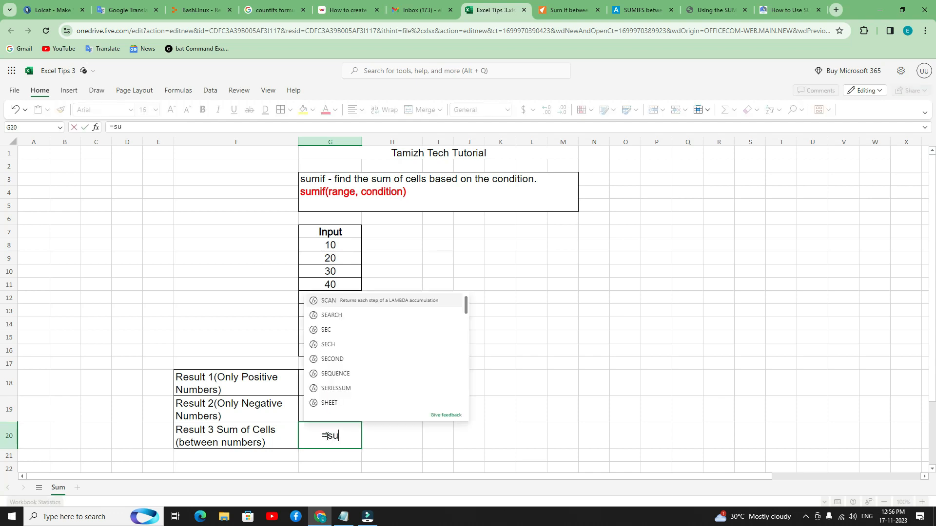
type("mif")
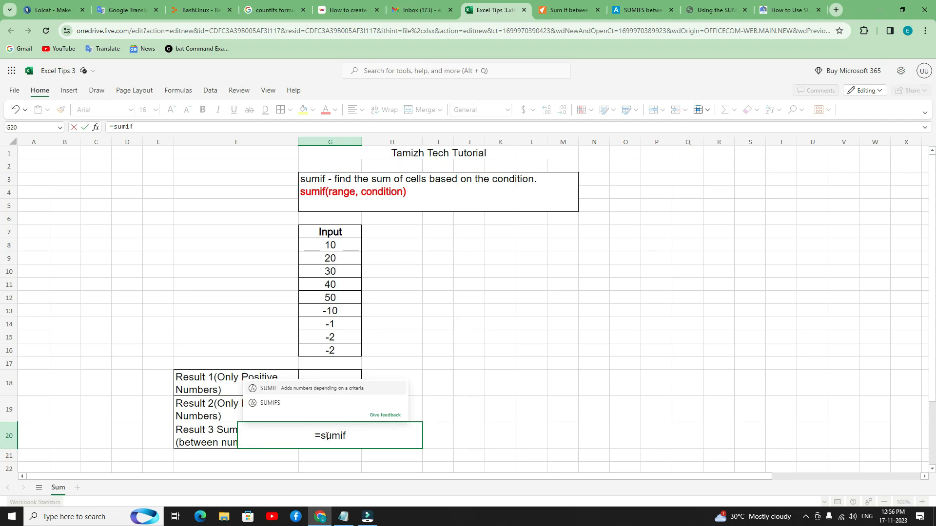
type("(")
left_click_drag(315, 247, 357, 347)
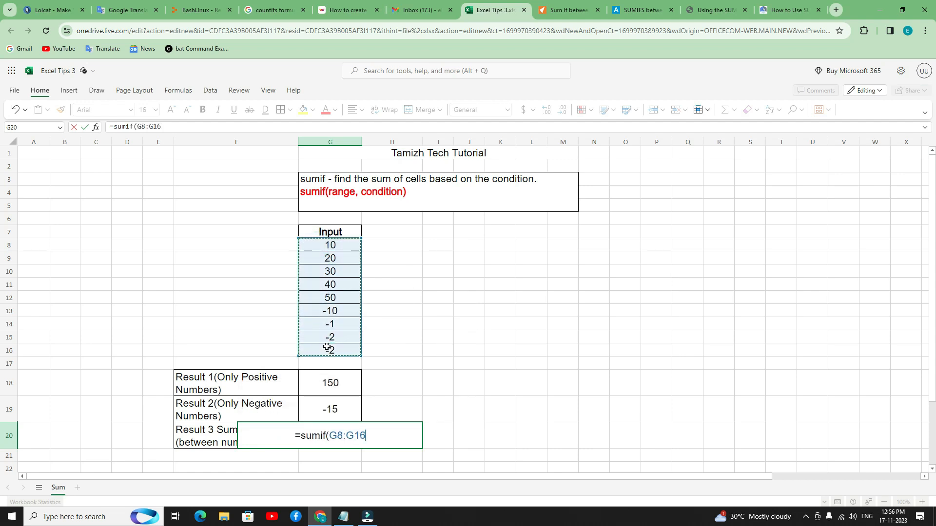
type(",\"")
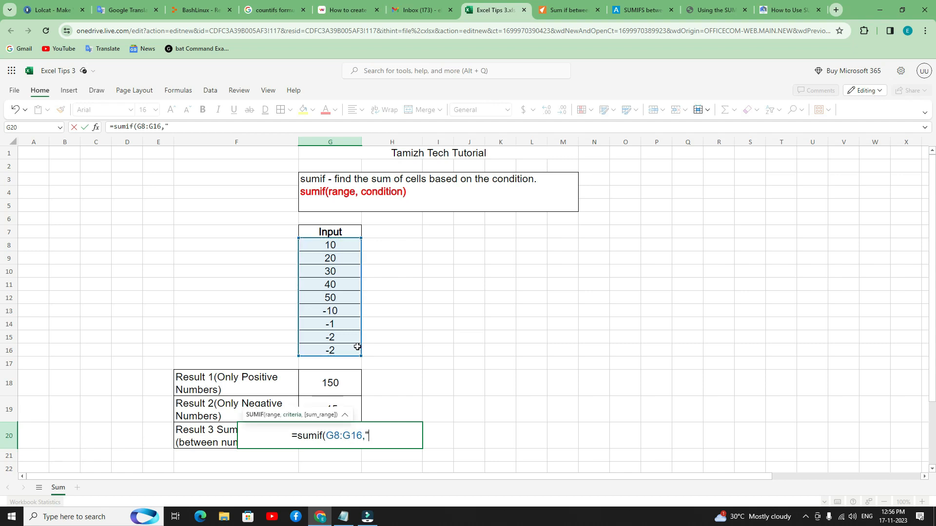
type(">")
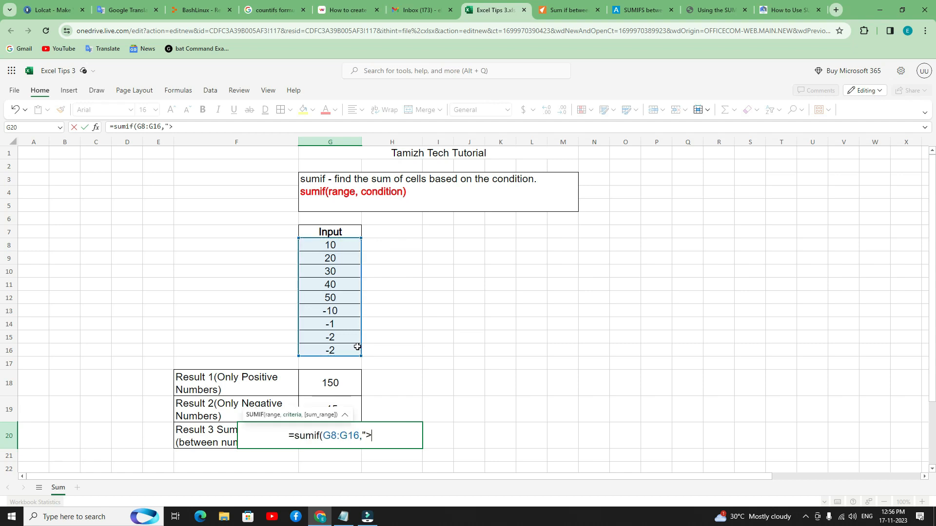
type("40\"")
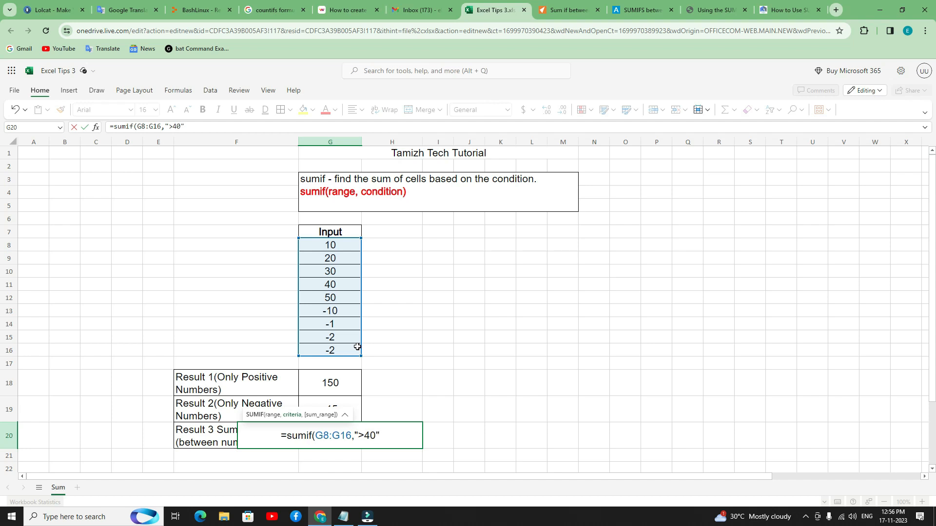
type(")")
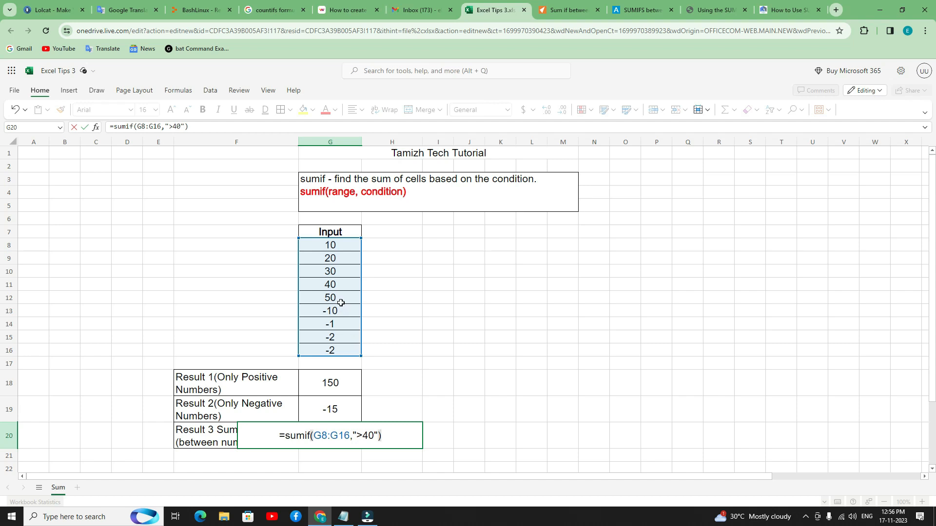
Extend the G20 formula with + sumif(G8:G16,"<40") to add the inputs below 40, and commit it.
type("+")
type(" sumif")
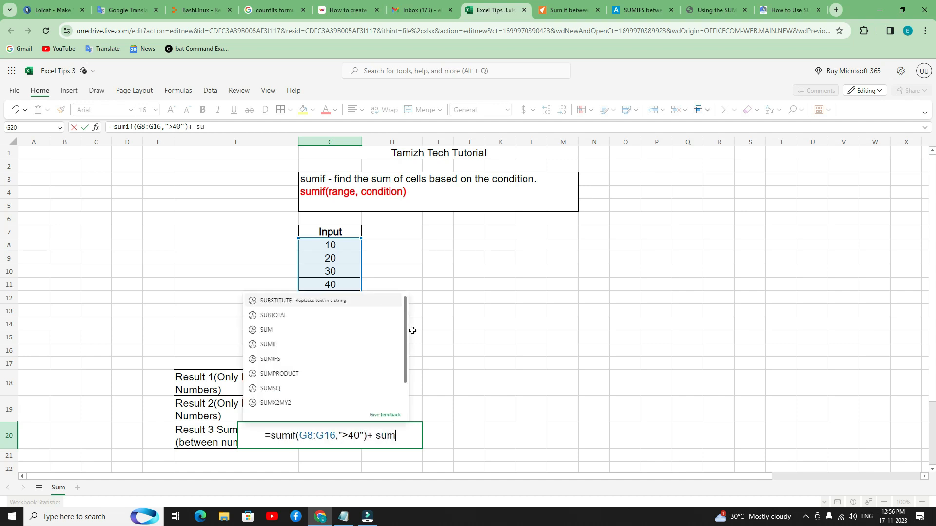
type("(")
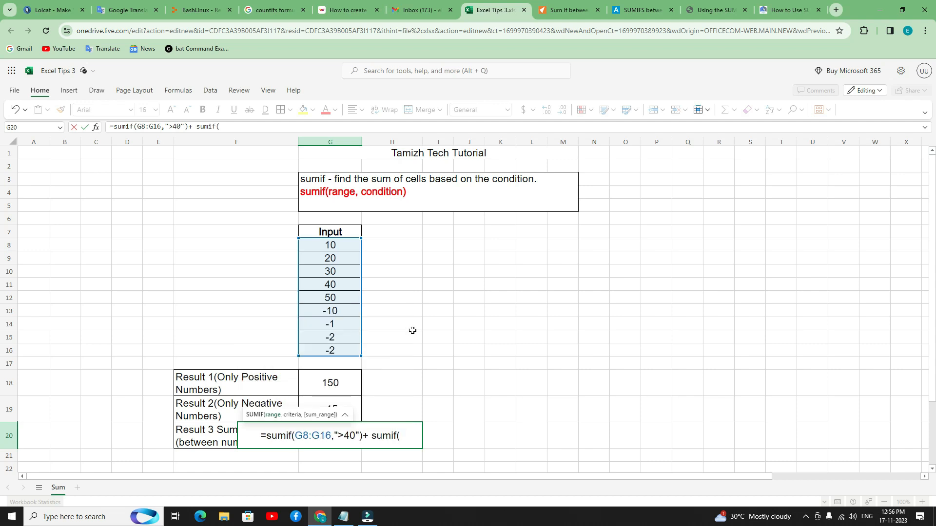
left_click_drag(324, 246, 326, 350)
type("\"<40")
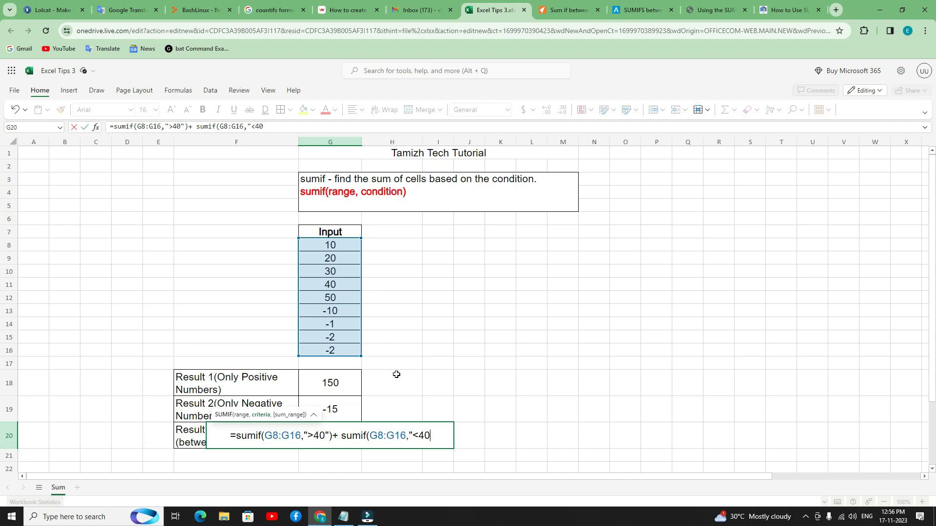
type("\"")
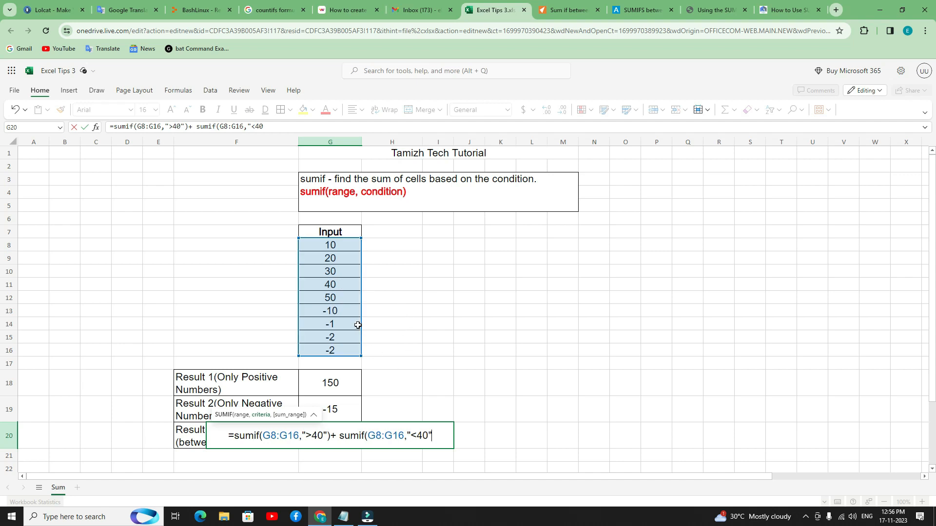
type(")")
key("Return")
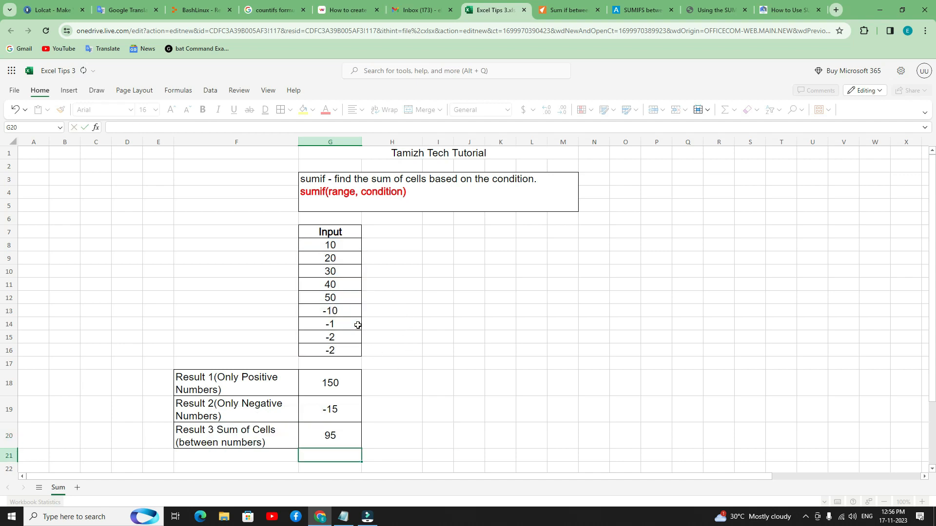
Check the Result 3 formula in G20 against G12, the input number above 40.
left_click(326, 435)
left_click(326, 435)
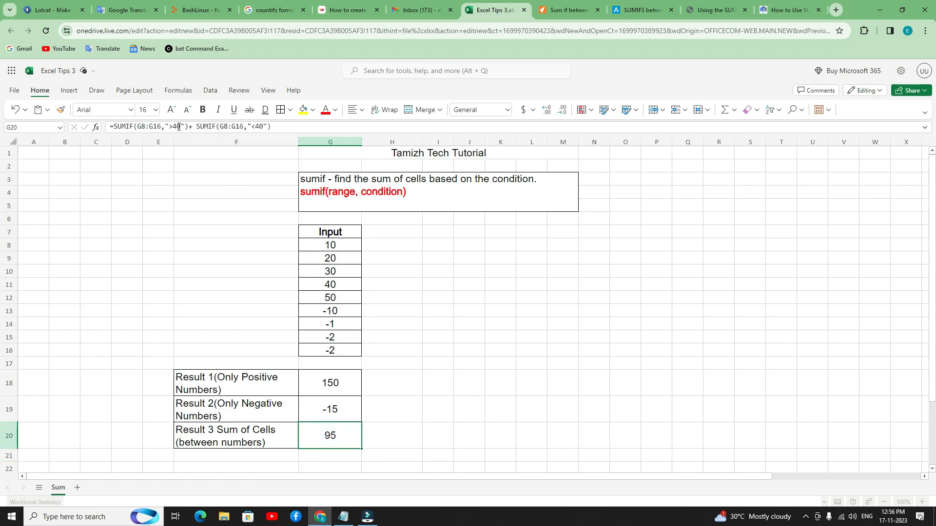
left_click(318, 299)
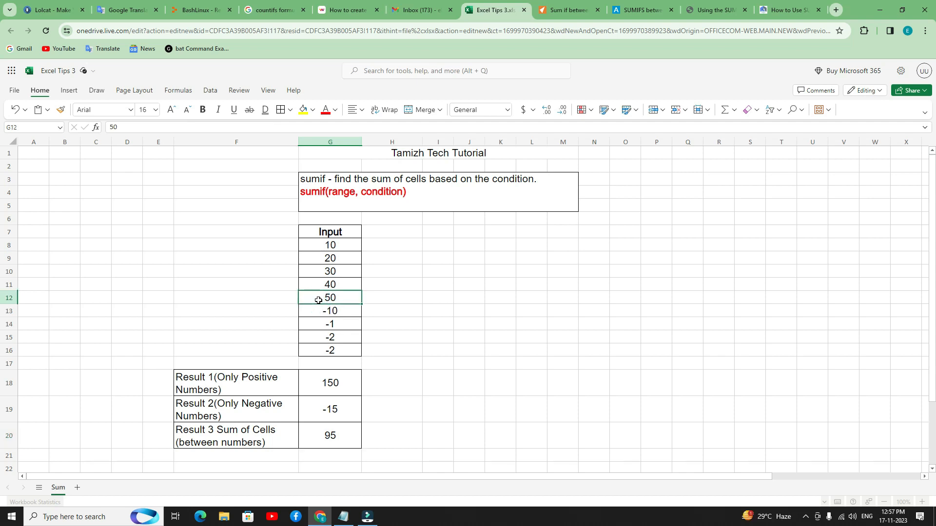
left_click(332, 430)
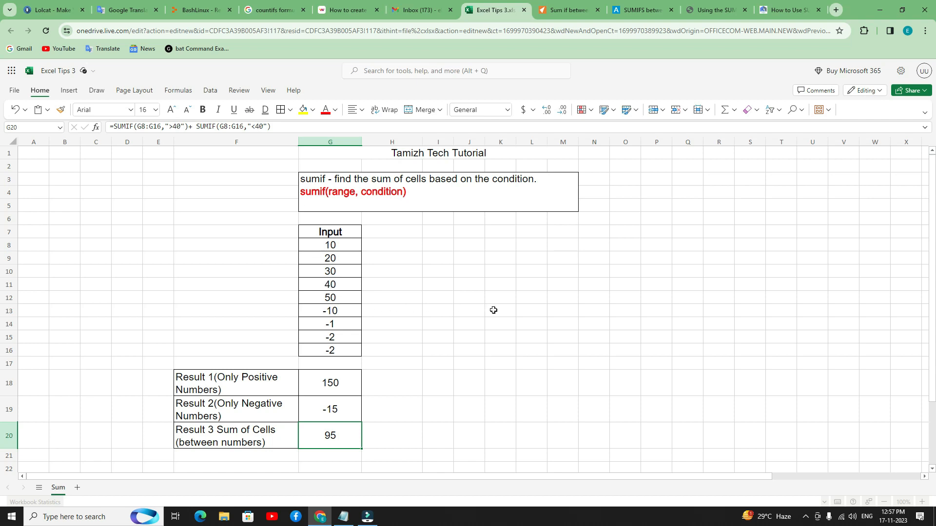
Note 50 in K14 as the sum of the inputs greater than 40.
left_click(492, 327)
type("50")
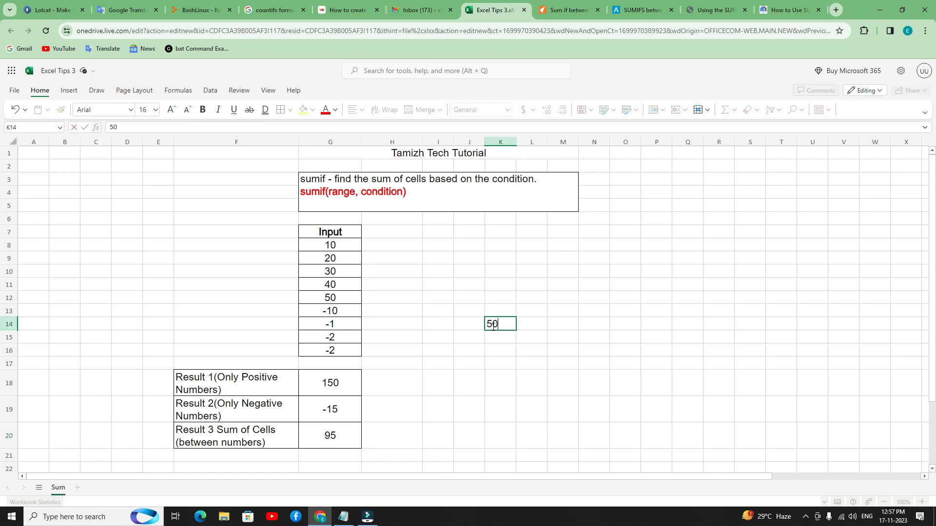
left_click(459, 353)
Go through the inputs in G8 to G11 and note 60 in K15 for the positive numbers below 40.
left_click(341, 284)
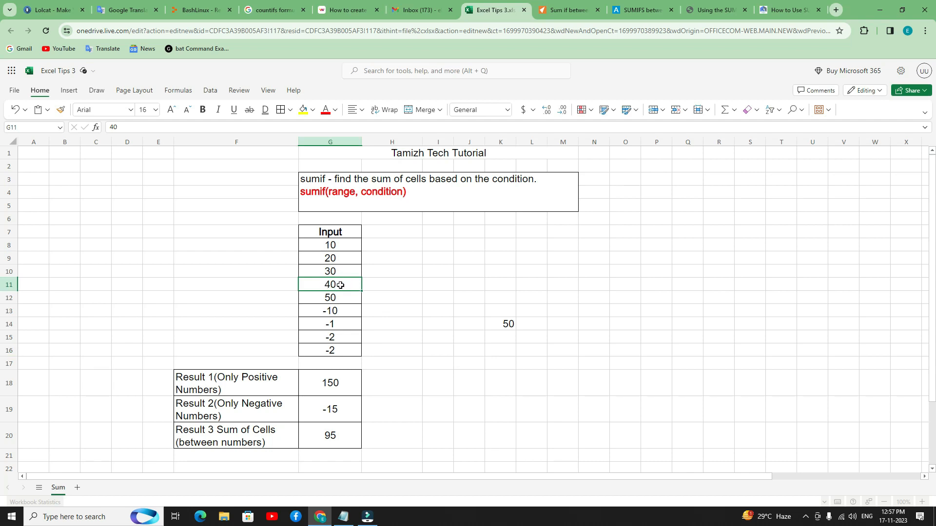
left_click(343, 247)
left_click(341, 261)
left_click(340, 272)
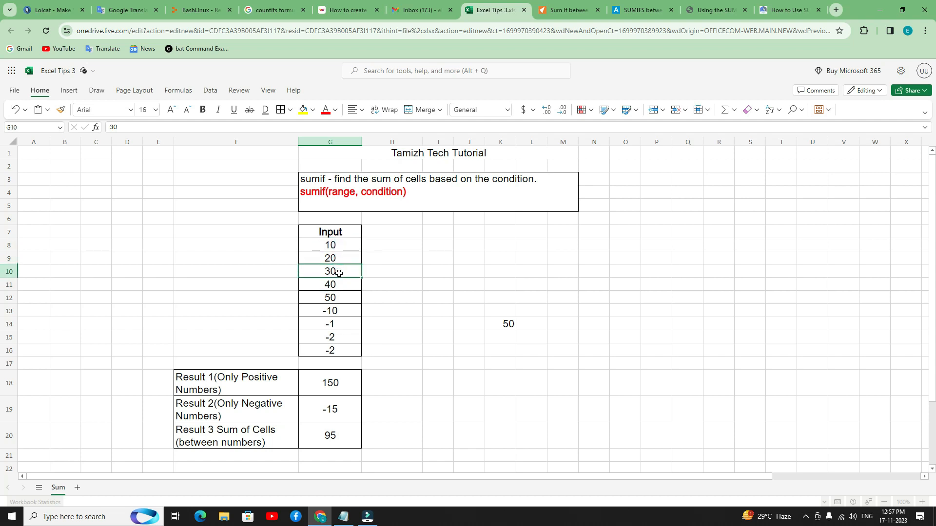
left_click(501, 337)
type("60")
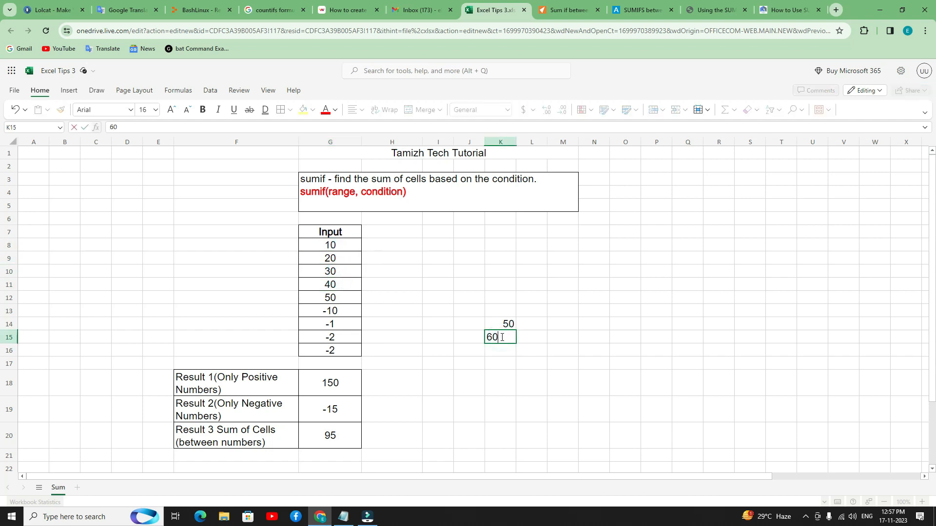
left_click(505, 359)
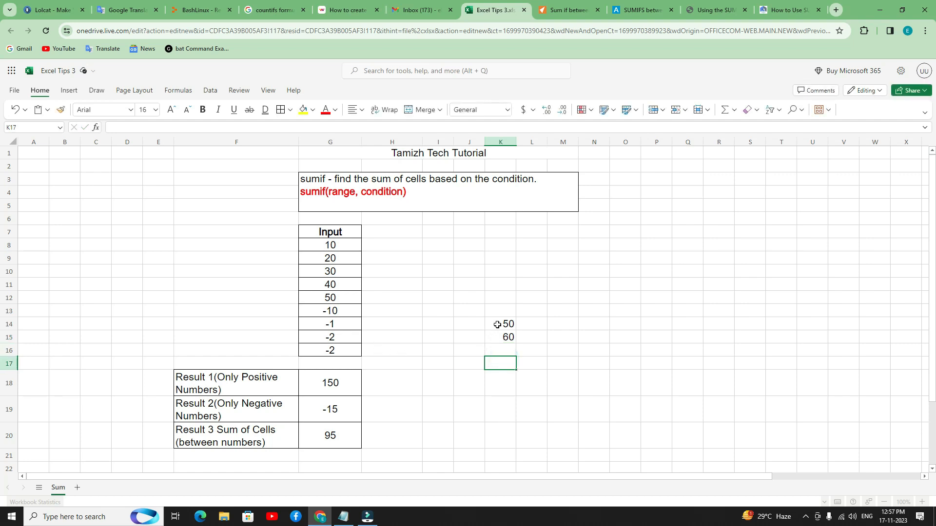
Enter 110 in K16 as the subtotal of the two noted amounts.
left_click(498, 347)
type("110")
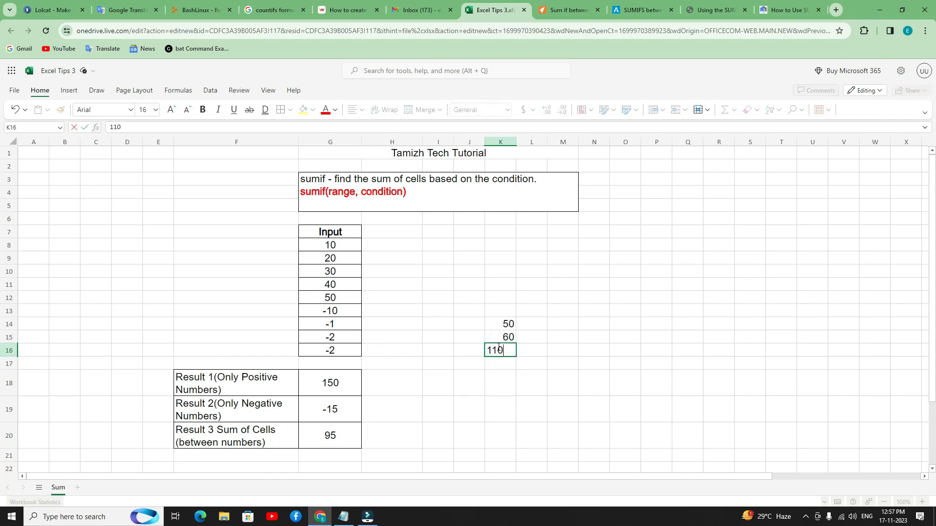
left_click(549, 364)
Review the negative inputs in G13 to G16 and note their sum, -15, in K17.
left_click(328, 312)
left_click_drag(328, 311, 330, 350)
left_click(500, 366)
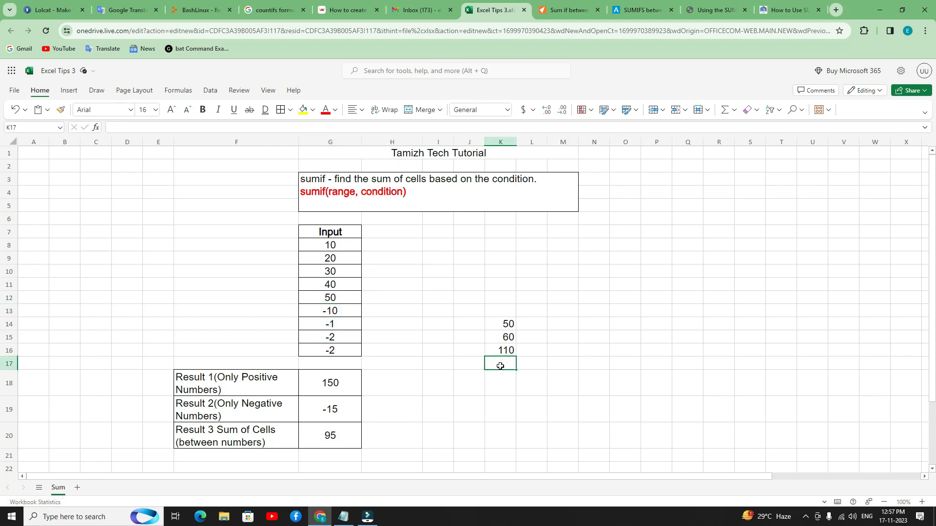
type("-1")
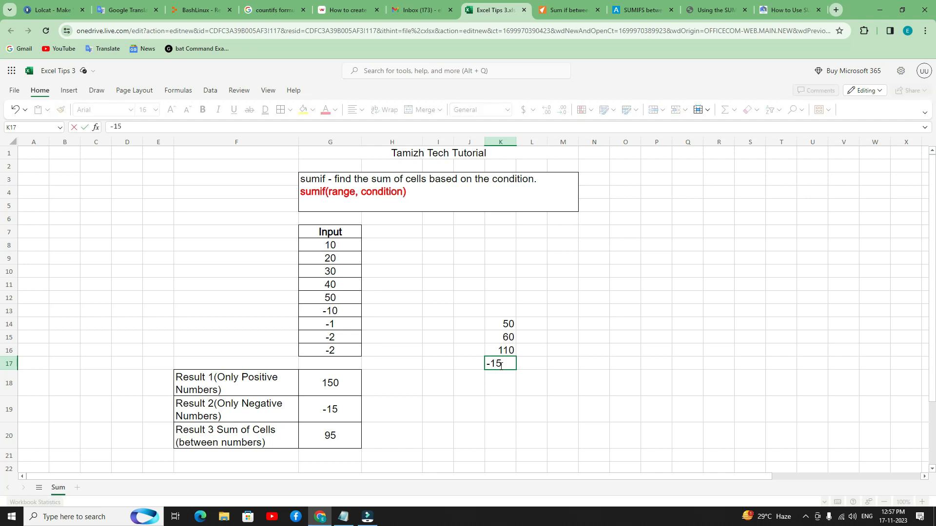
type("5")
left_click(531, 384)
Enter the manual total 95 in K18 and compare it with the Result 3 cell G20.
left_click(502, 382)
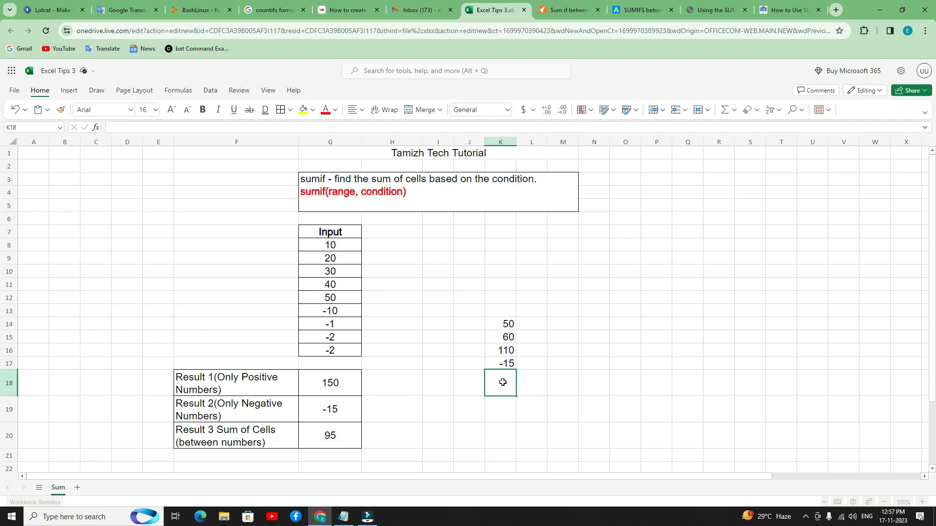
type("95")
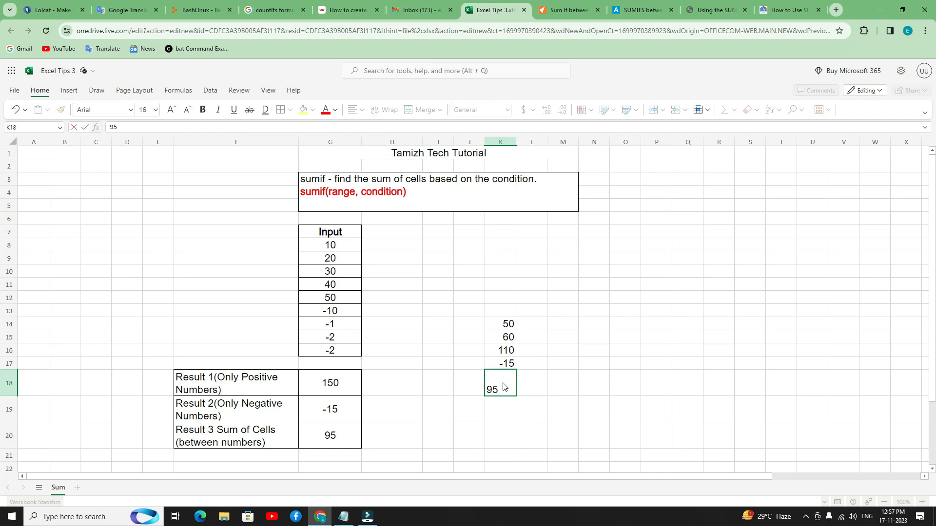
left_click(493, 418)
left_click(330, 436)
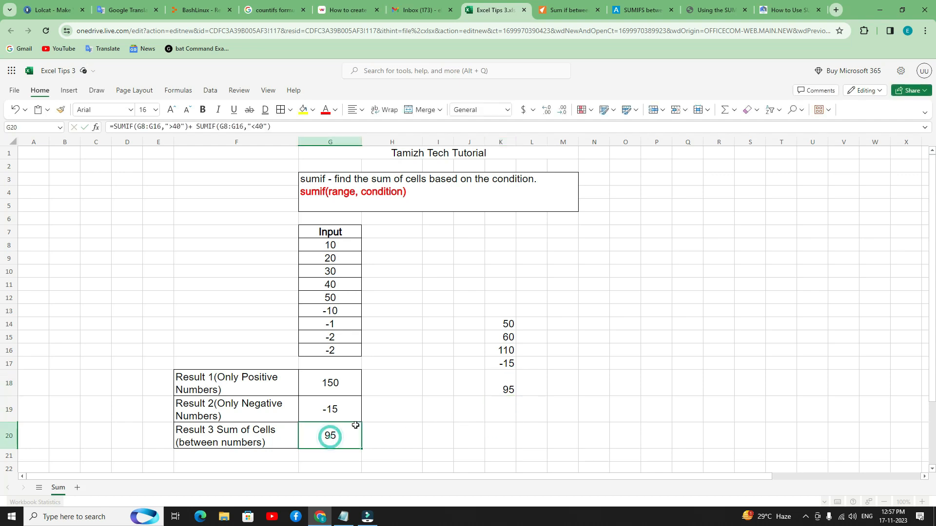
Switch to the Excel SumIf notes in Notepad and highlight the positive-number and negative-number items for review.
left_click(347, 516)
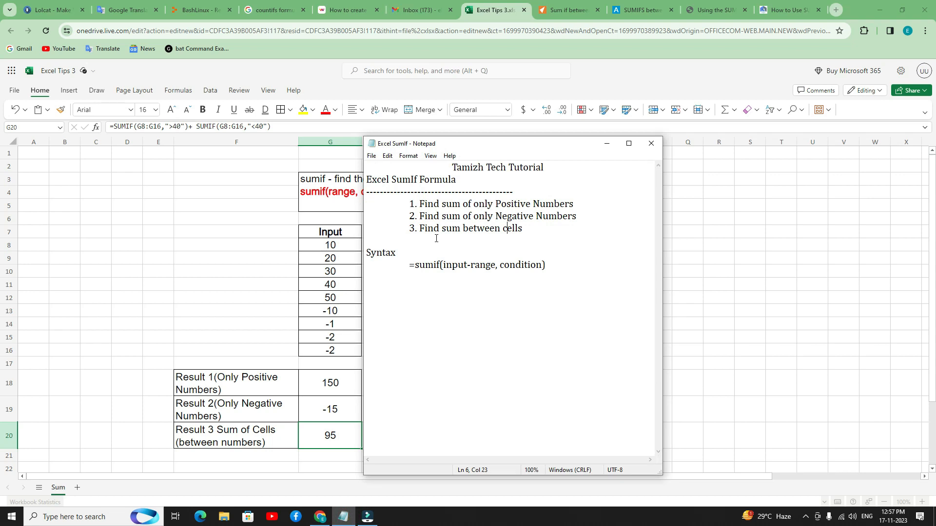
left_click_drag(485, 204, 569, 204)
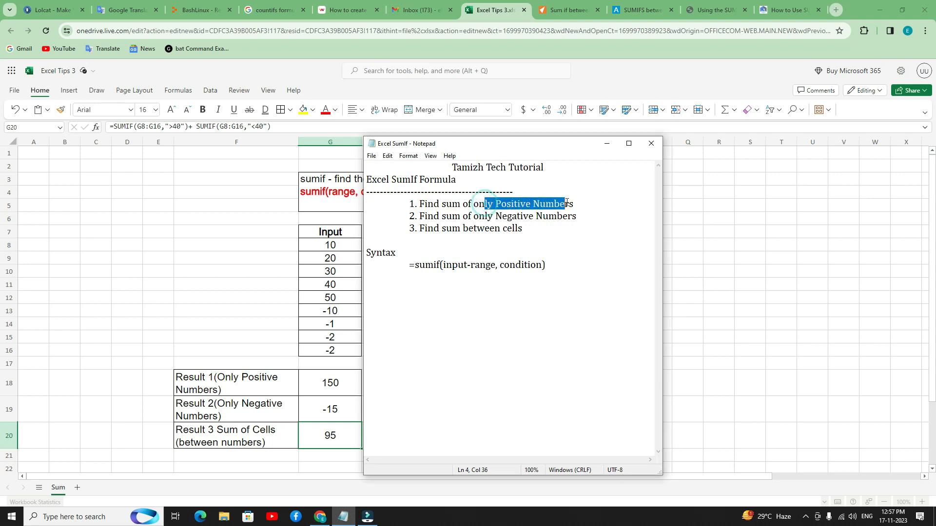
left_click(465, 217)
left_click_drag(464, 217, 572, 216)
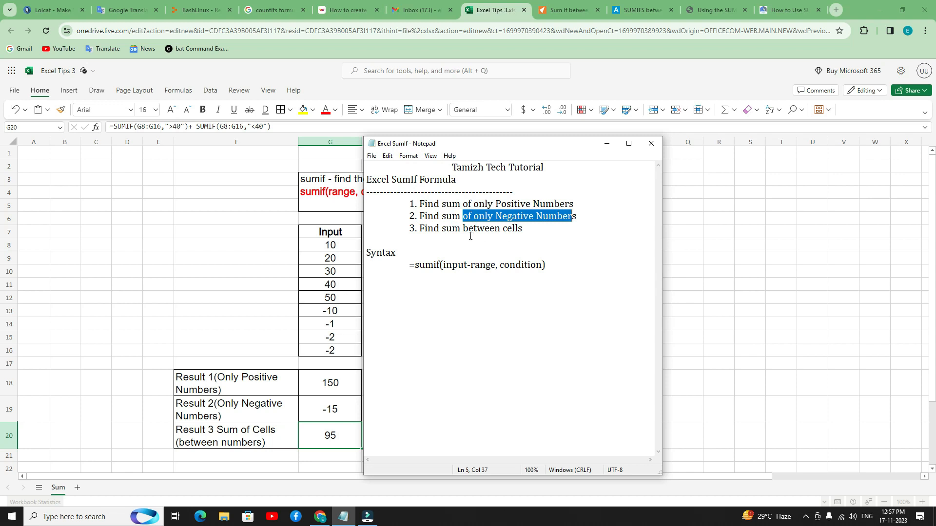
Return to the Excel worksheet and inspect the plus sign joining the two SUMIF parts in G20, leaving the formula as is.
left_click(315, 436)
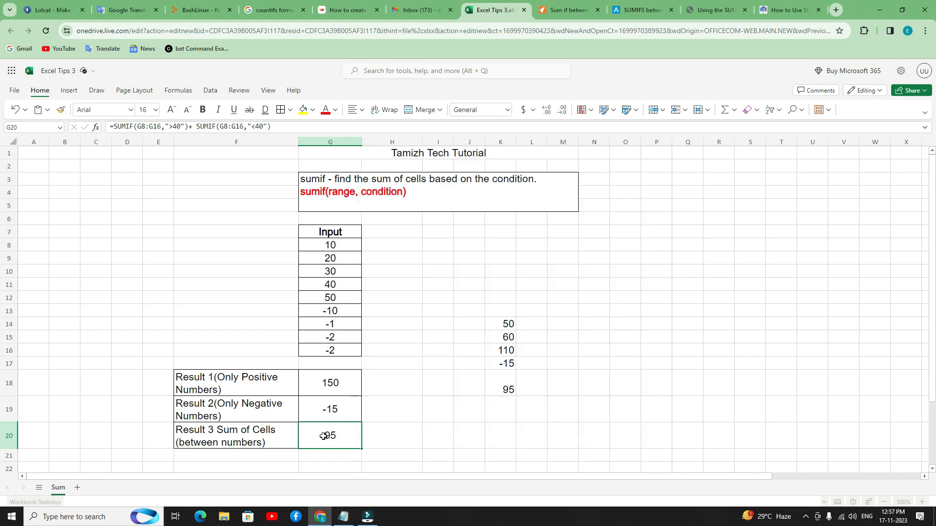
left_click(191, 126)
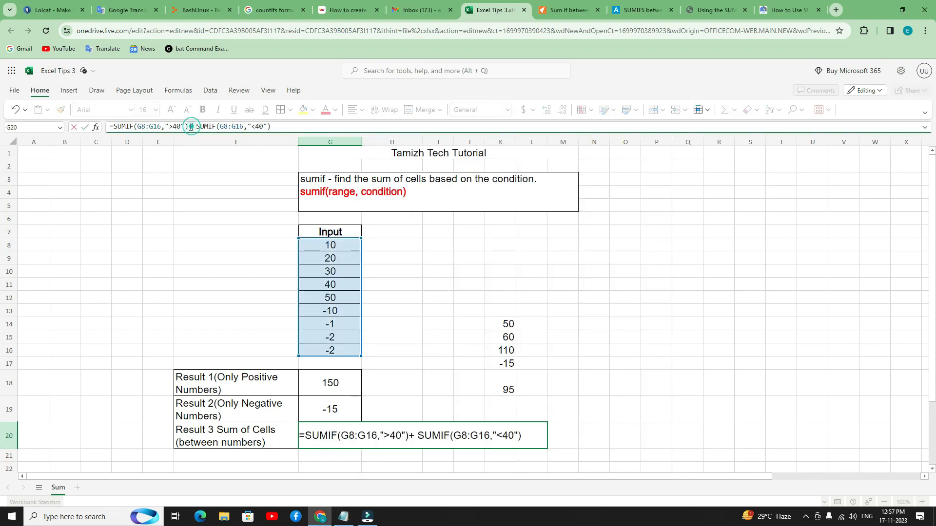
double_click(190, 126)
left_click(564, 361)
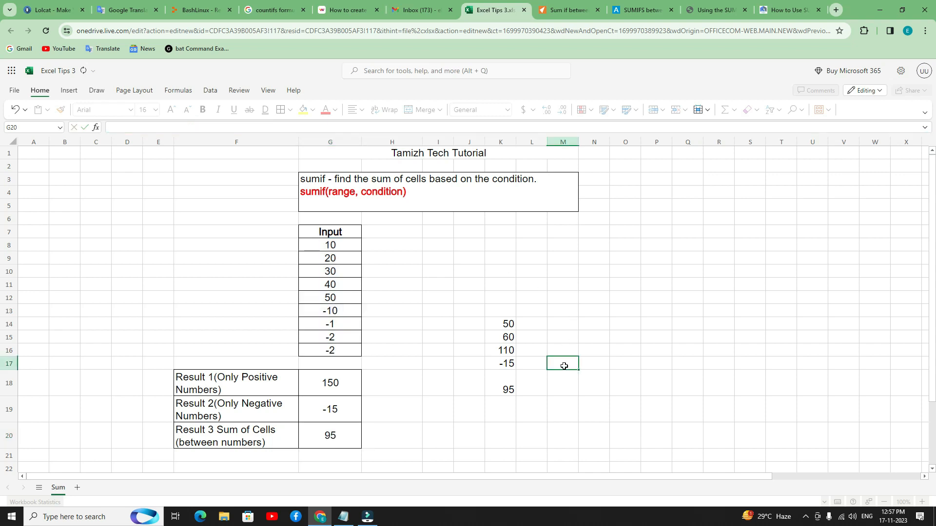